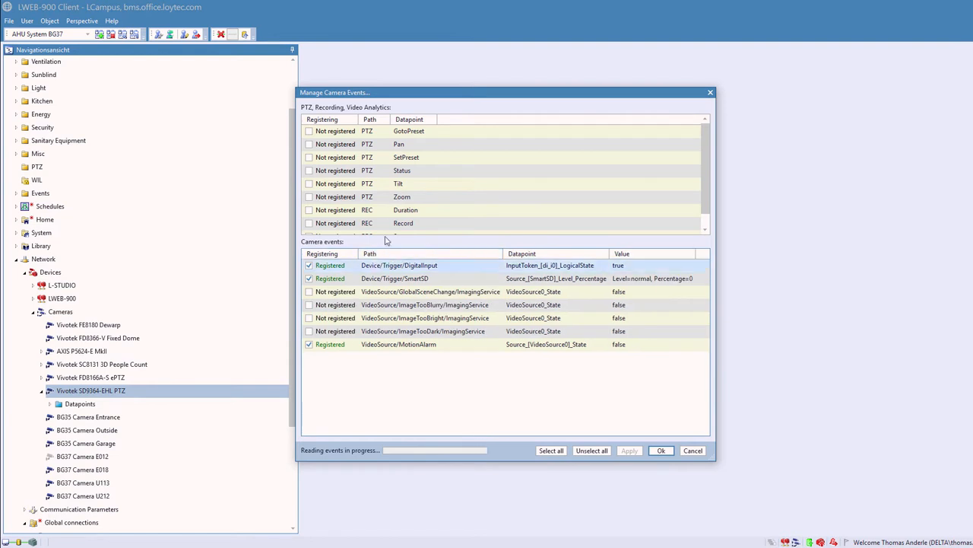
# Mark the camera's PTZ datapoints GotoPreset, Pan, SetPreset, Status, Tilt and Zoom for registration
pyautogui.moveTo(430, 86); pyautogui.dragTo(430, 50)
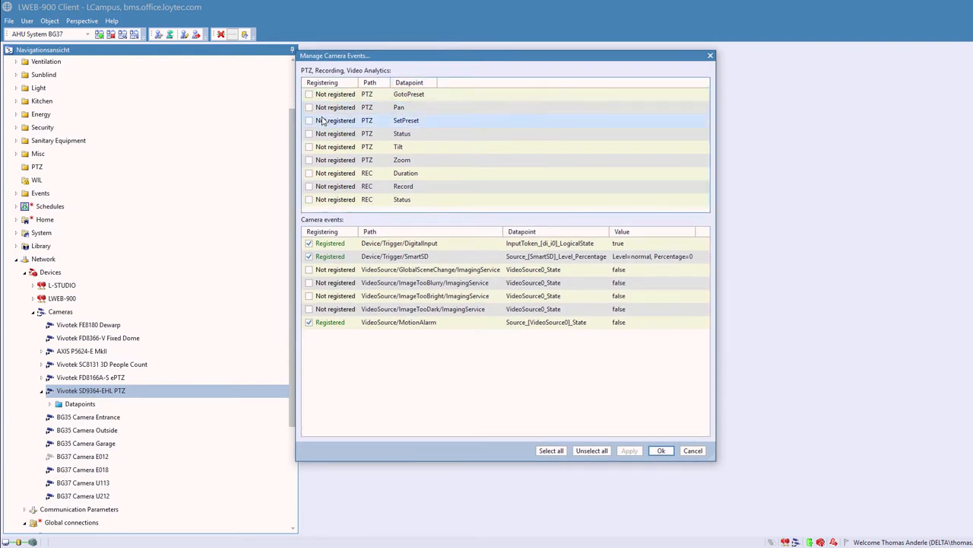
pyautogui.click(309, 95)
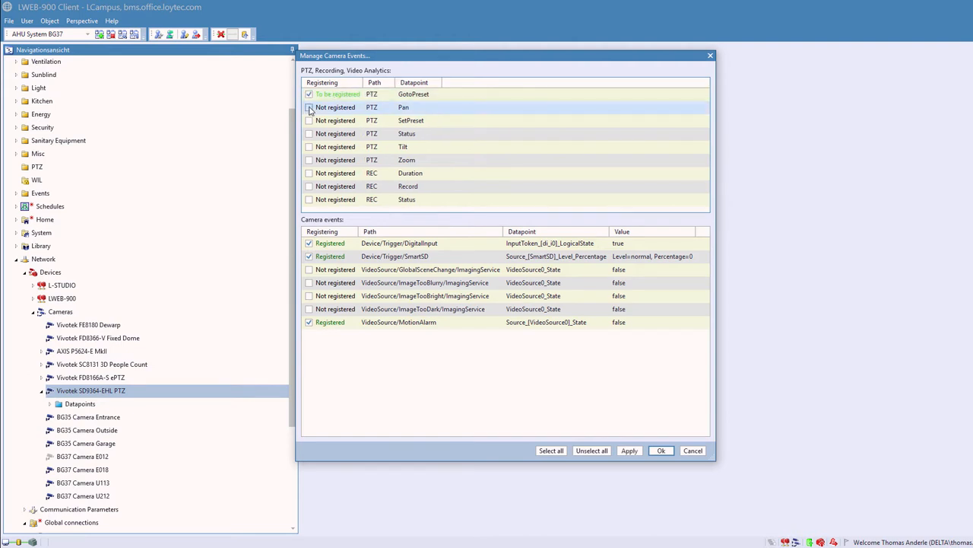
pyautogui.click(309, 108)
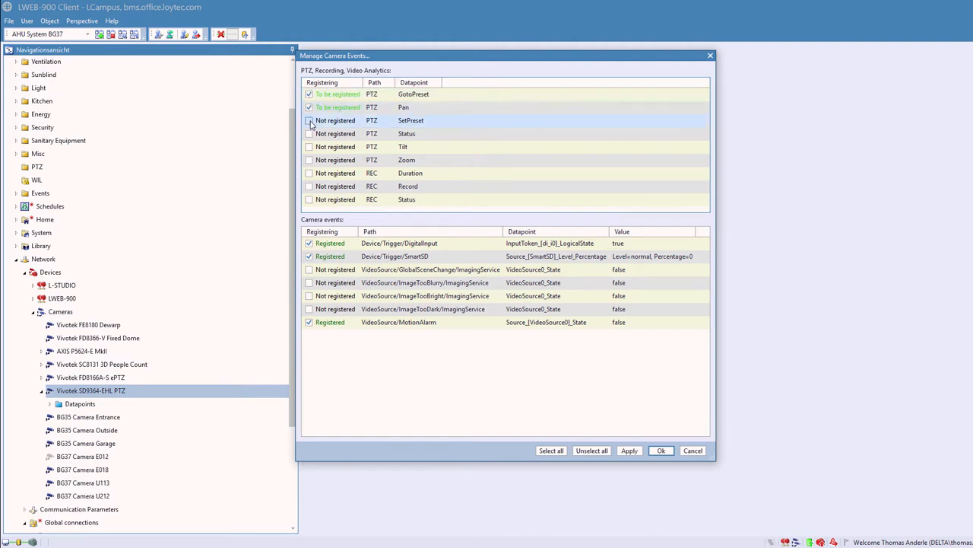
pyautogui.click(309, 121)
pyautogui.click(309, 135)
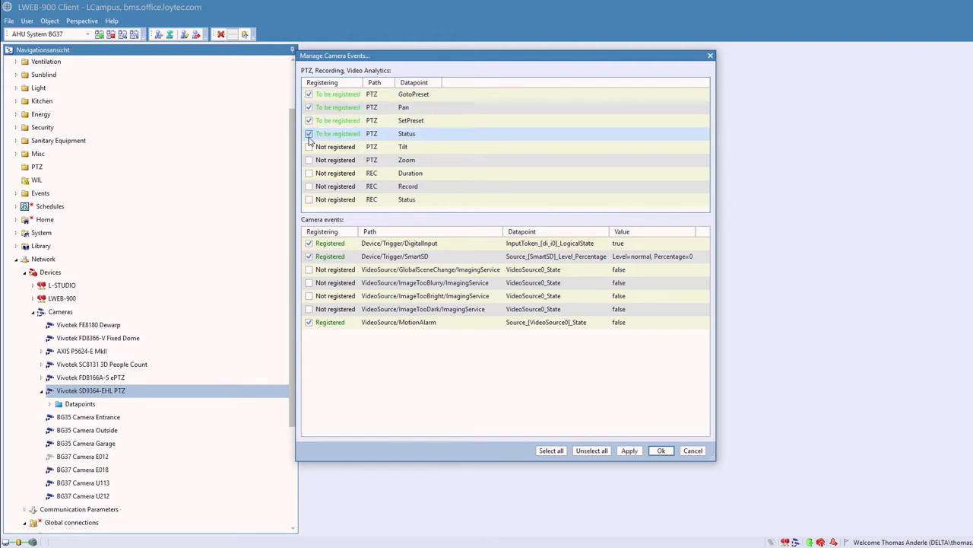
pyautogui.click(309, 147)
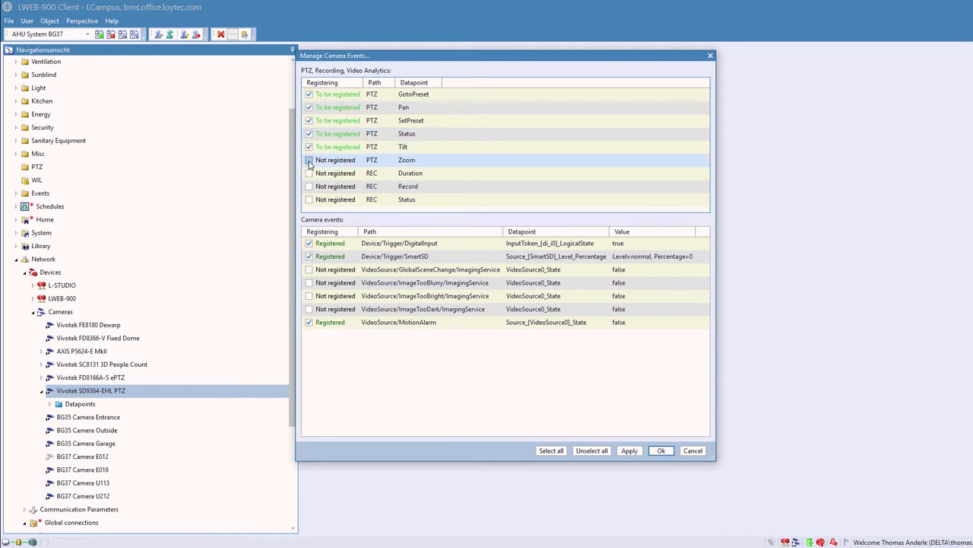
pyautogui.click(309, 161)
# Mark the REC datapoints Duration, Record and Status for registration and apply the camera event selection
pyautogui.click(309, 174)
pyautogui.click(309, 186)
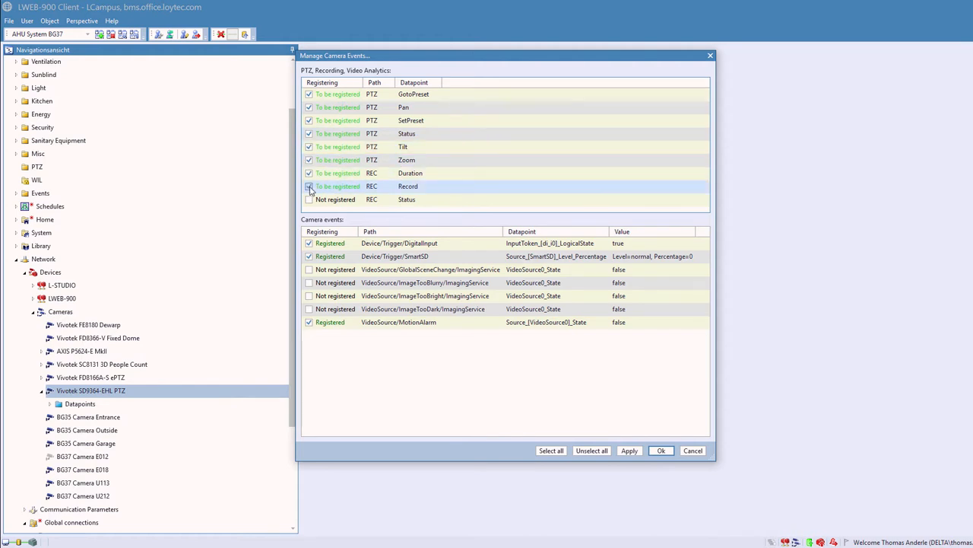
pyautogui.click(309, 199)
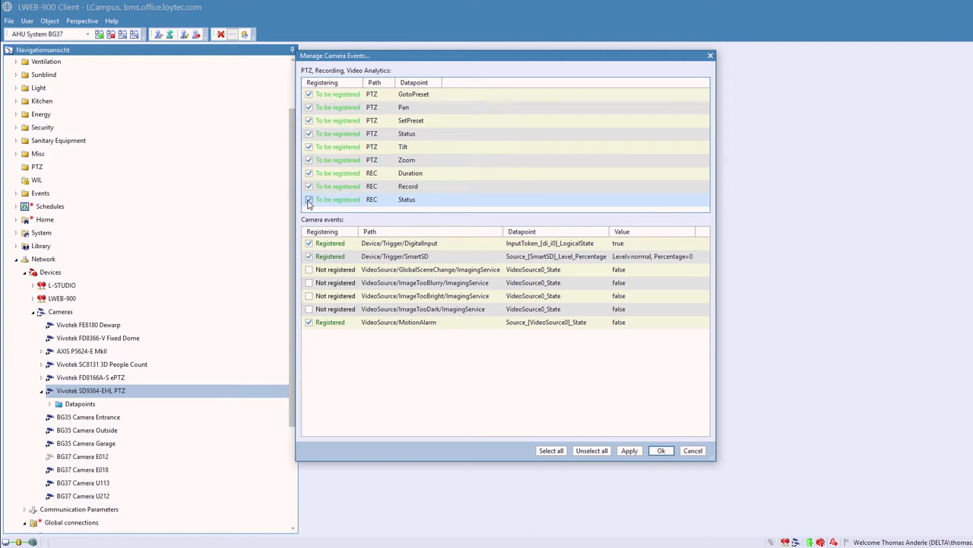
pyautogui.click(629, 451)
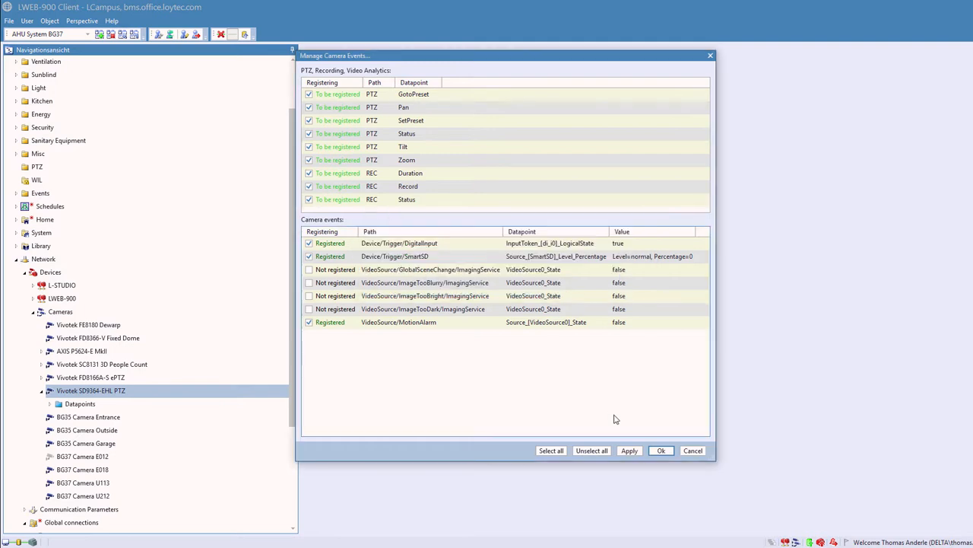
pyautogui.click(665, 454)
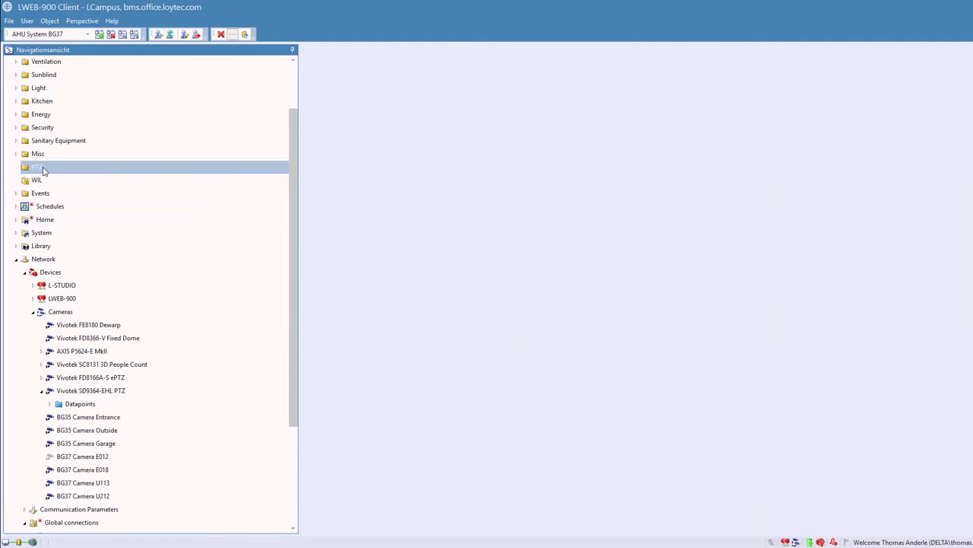
# Start a new graphical view named PTZ in the PTZ folder, with initialization from a file
pyautogui.rightClick(43, 171)
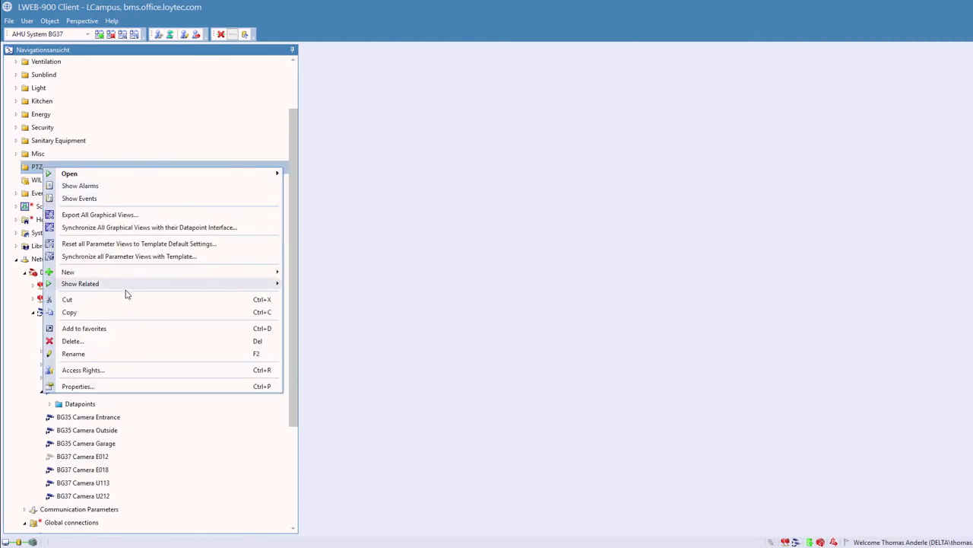
pyautogui.moveTo(130, 274)
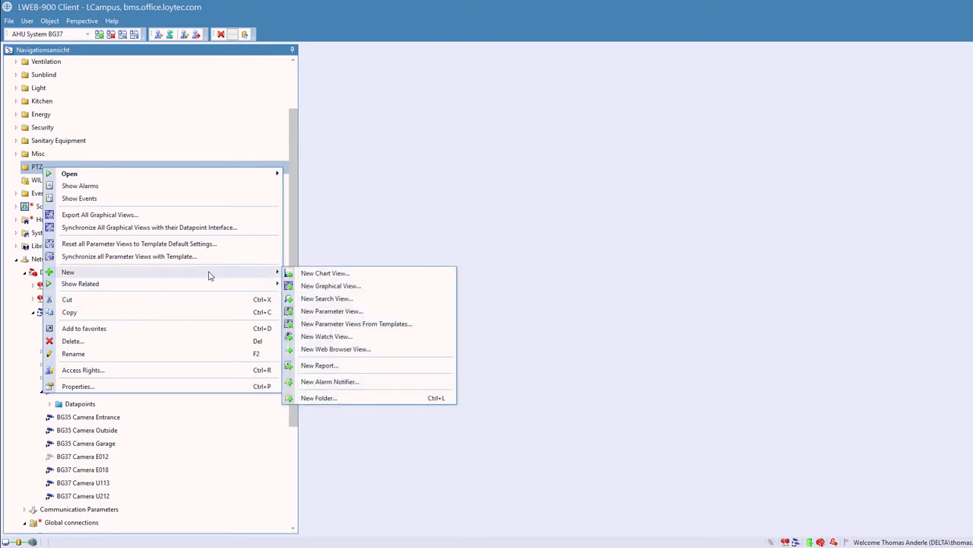
pyautogui.click(321, 285)
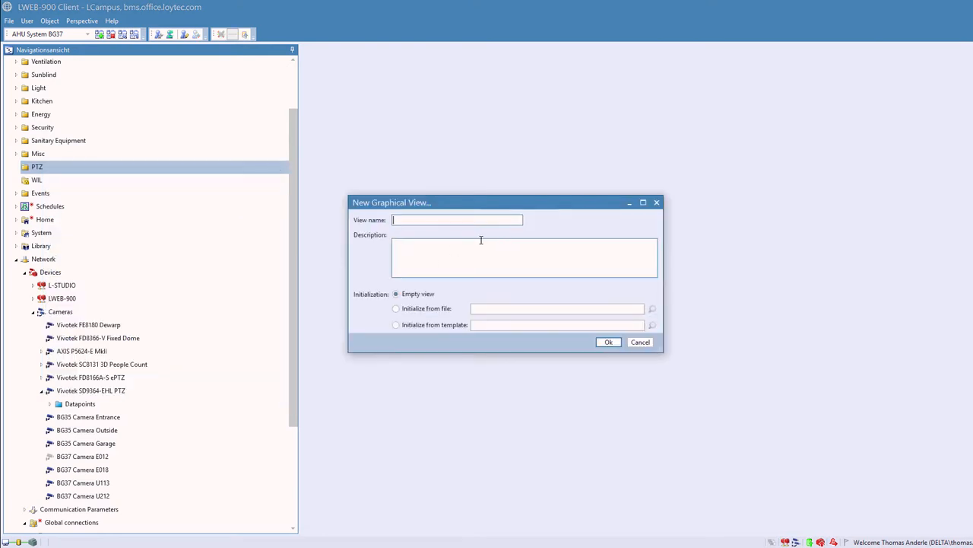
pyautogui.write('PTZ')
pyautogui.click(395, 309)
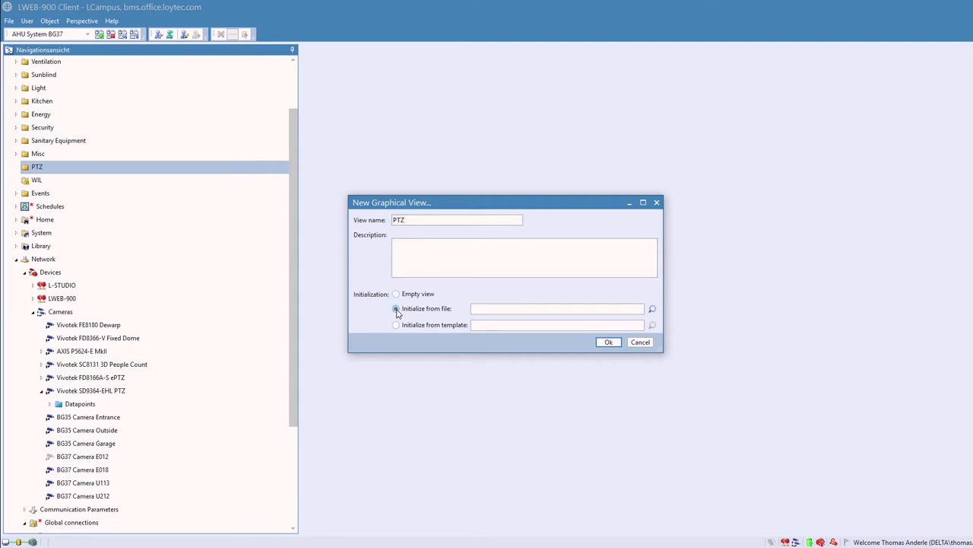
# Choose Camera_PTZ_control.lweb3 from the LOYTEC L-Vis Configuration Projects folder as the initialization file and create the view
pyautogui.click(651, 309)
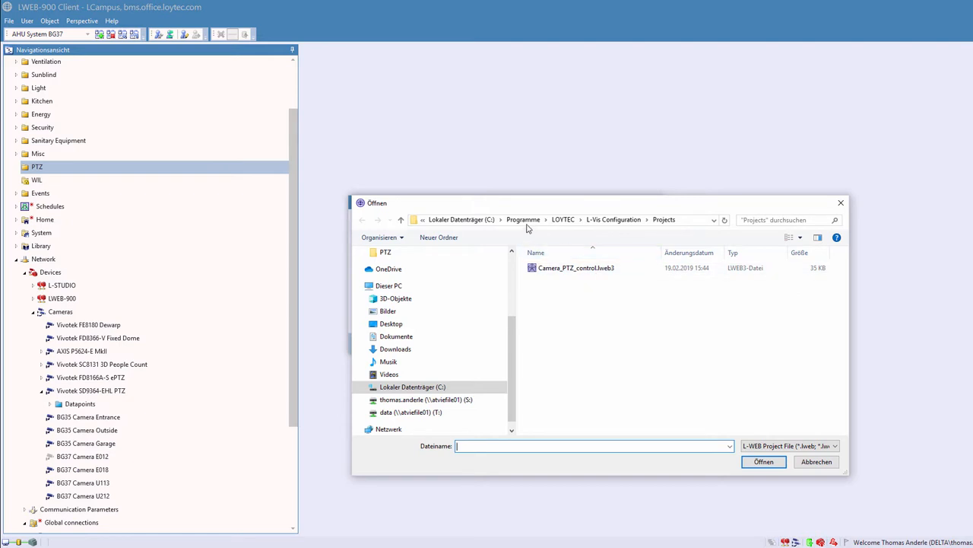
pyautogui.click(461, 219)
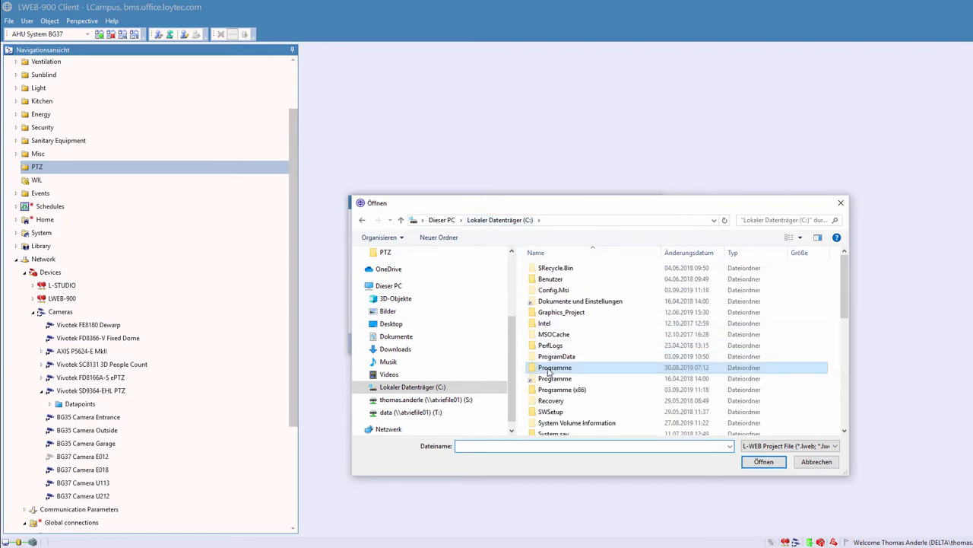
pyautogui.doubleClick(548, 369)
pyautogui.doubleClick(548, 389)
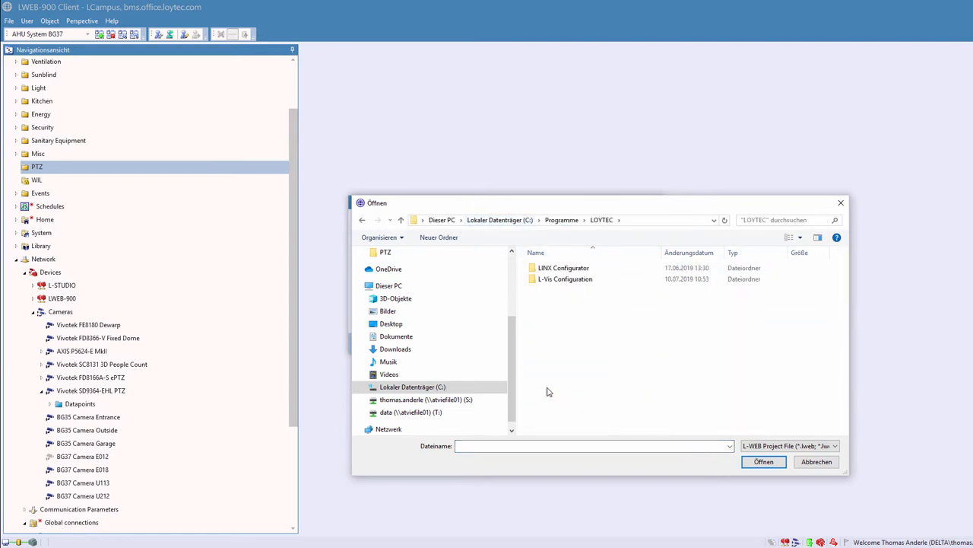
pyautogui.doubleClick(547, 280)
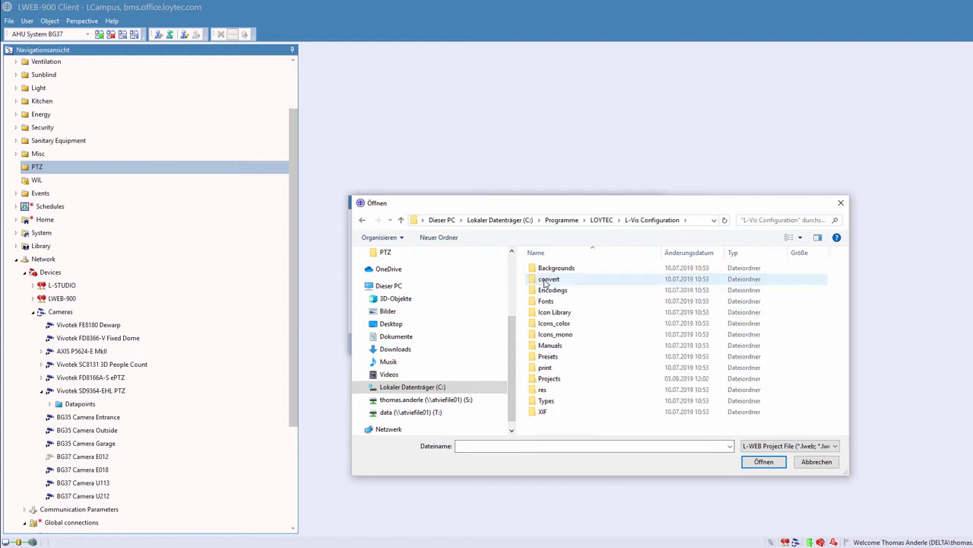
pyautogui.doubleClick(549, 379)
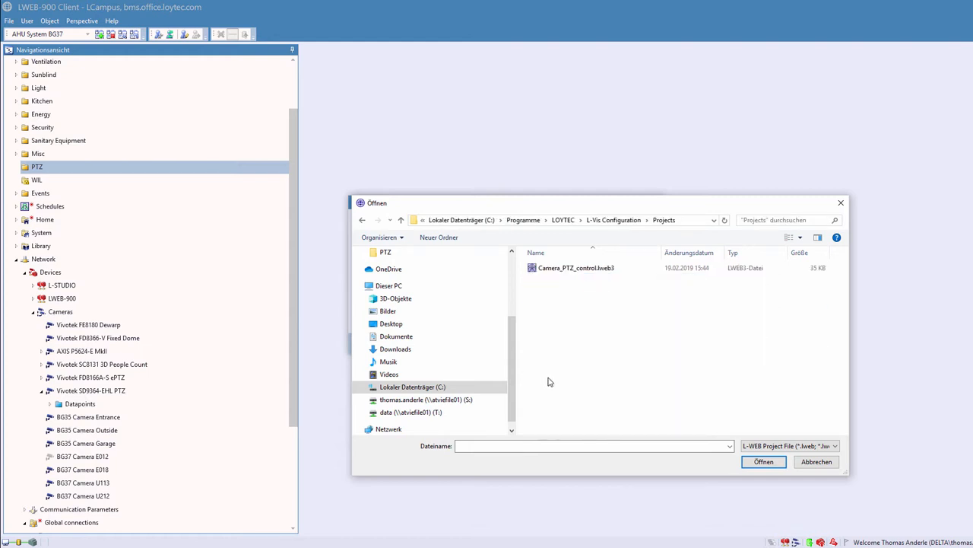
pyautogui.click(547, 271)
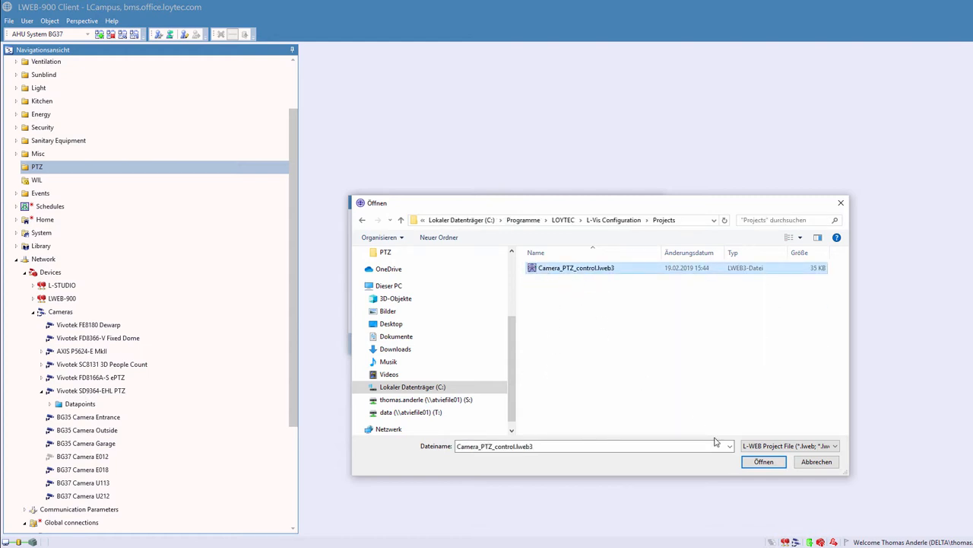
pyautogui.click(763, 462)
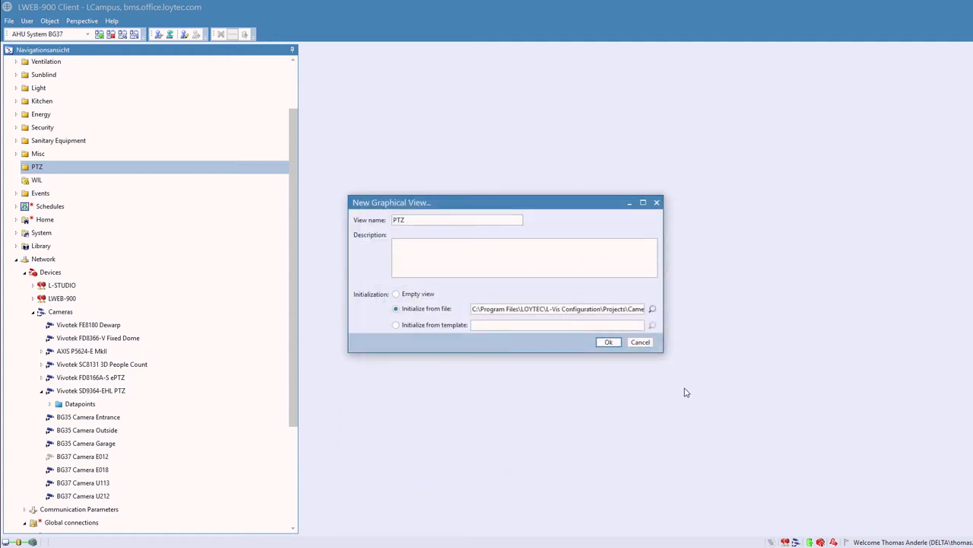
pyautogui.click(611, 345)
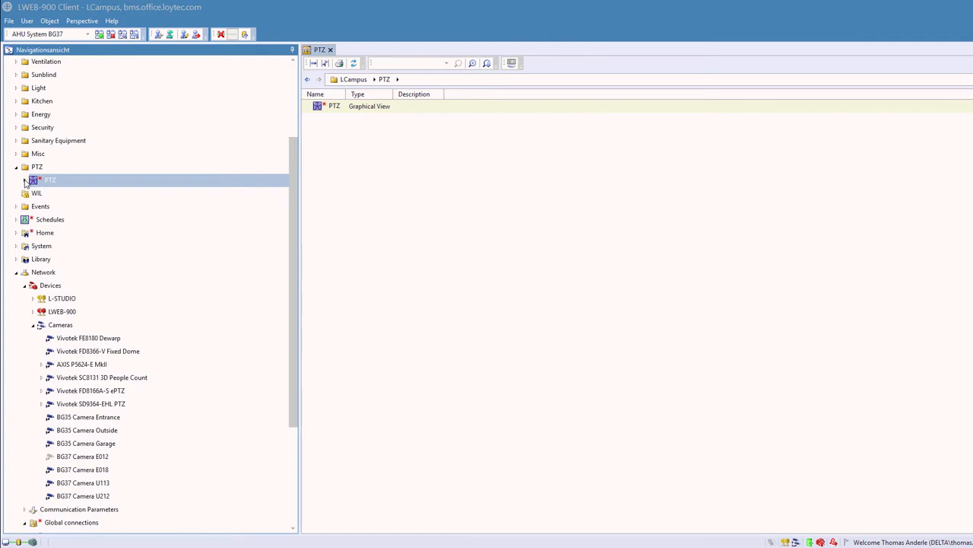
# Link the Vivotek SD9364-EHL PTZ camera to the SD9364-EH datapoints folder in the PTZ view's Datapoint Interface
pyautogui.click(24, 180)
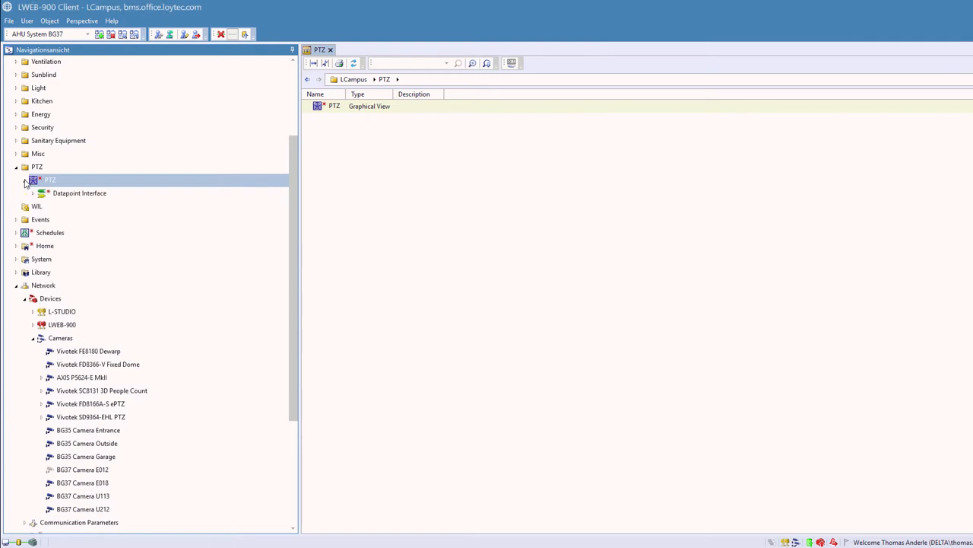
pyautogui.click(78, 195)
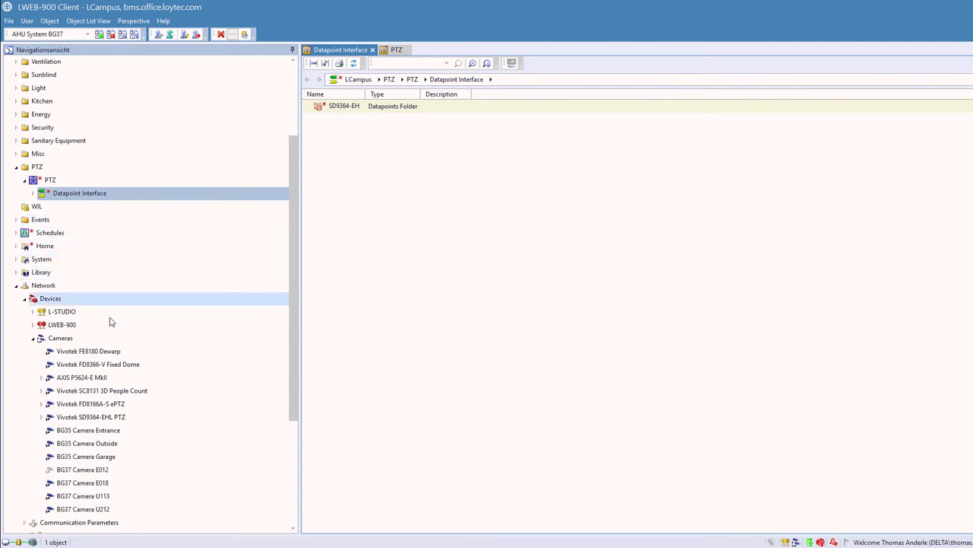
pyautogui.click(77, 421)
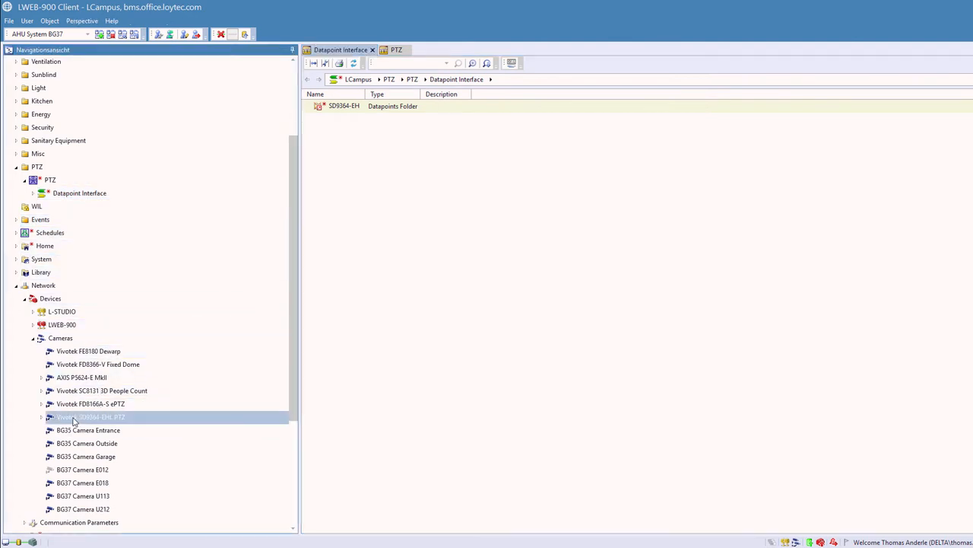
pyautogui.moveTo(74, 420); pyautogui.dragTo(368, 111)
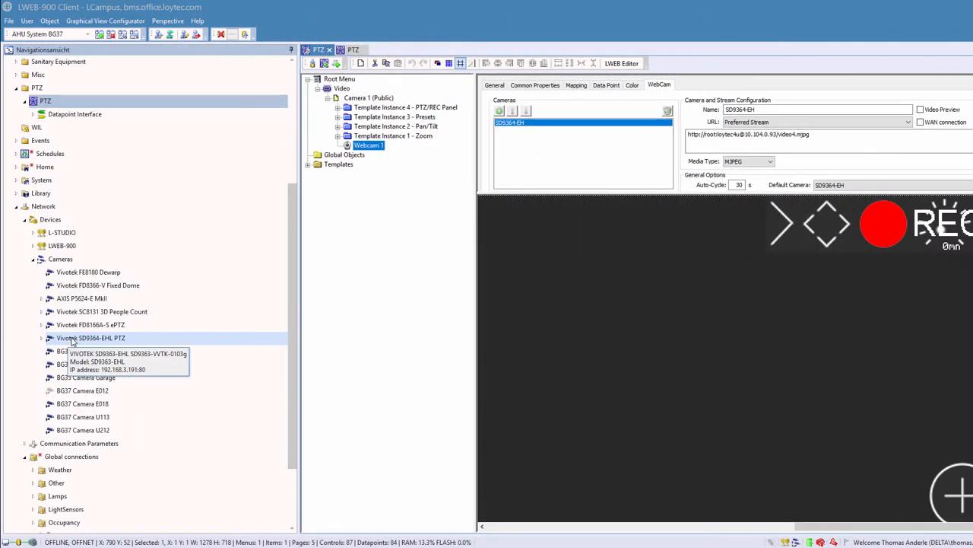
# Add the Vivotek SD9364-EHL PTZ camera to the Webcam 1 control and delete the template's SD9364-EH camera entry
pyautogui.click(73, 342)
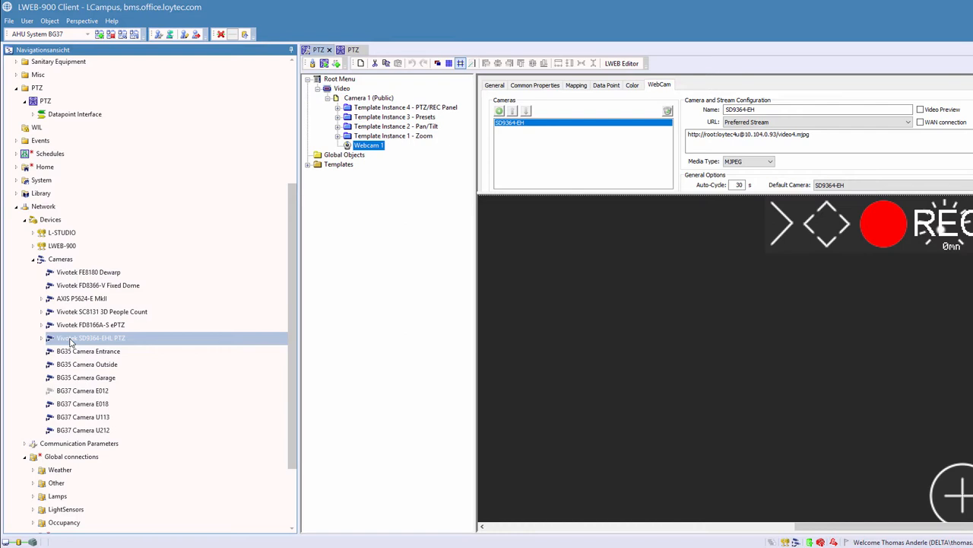
pyautogui.moveTo(72, 342); pyautogui.dragTo(368, 150)
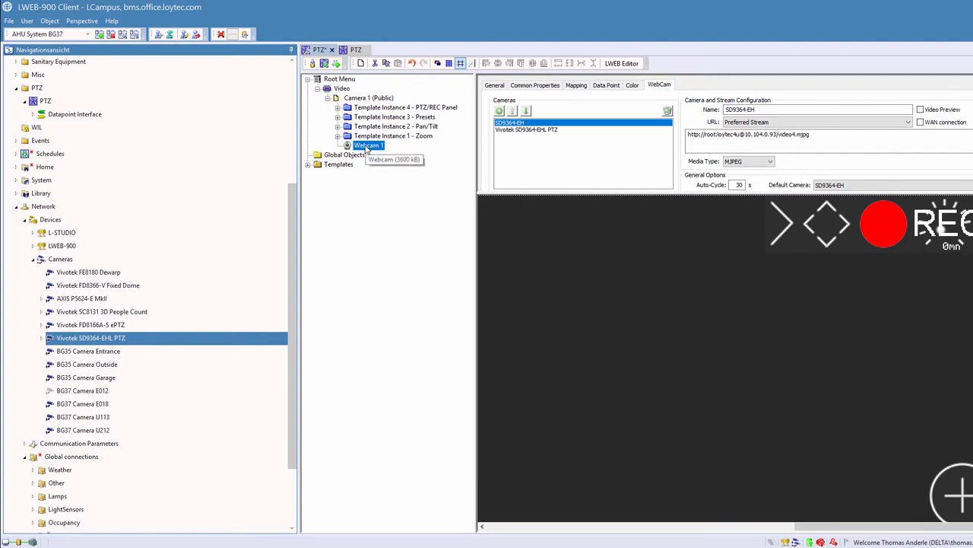
pyautogui.click(517, 130)
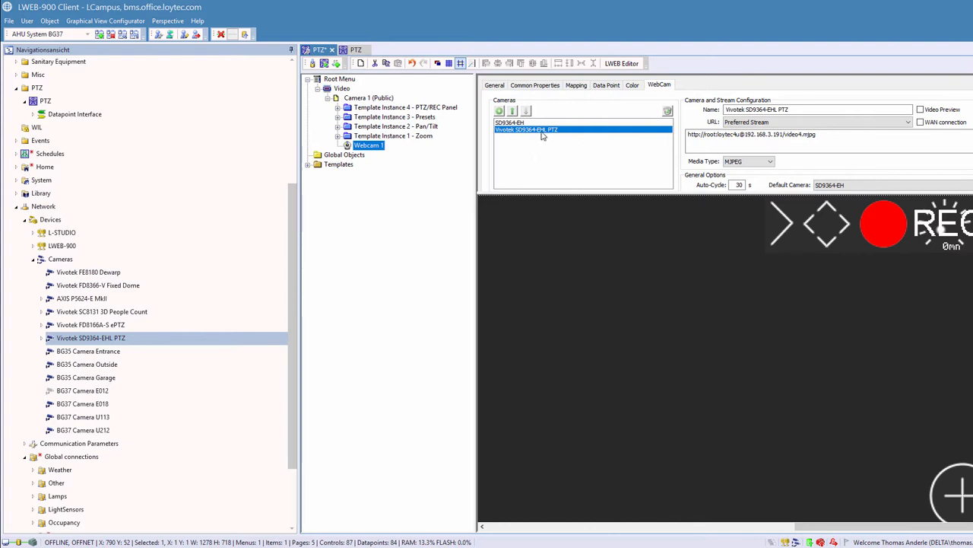
pyautogui.click(517, 124)
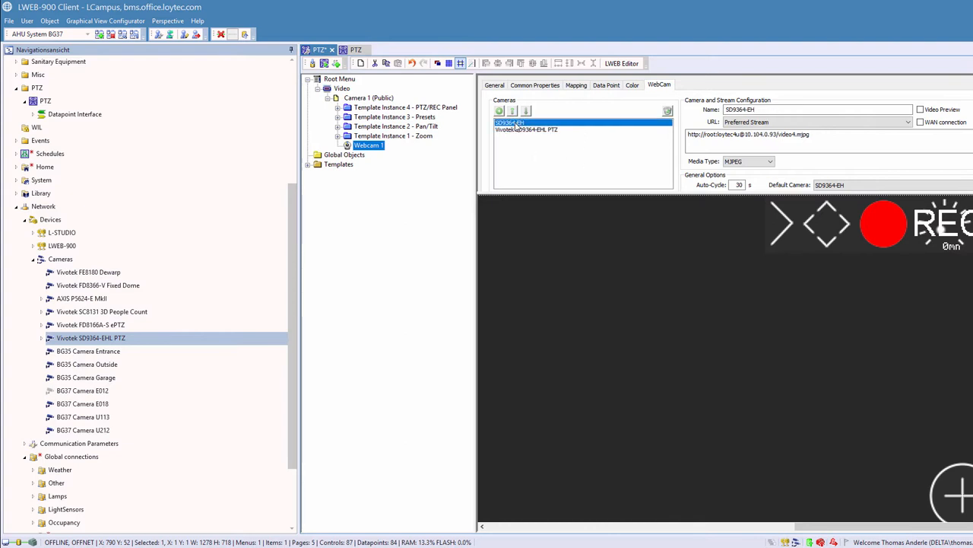
pyautogui.click(667, 112)
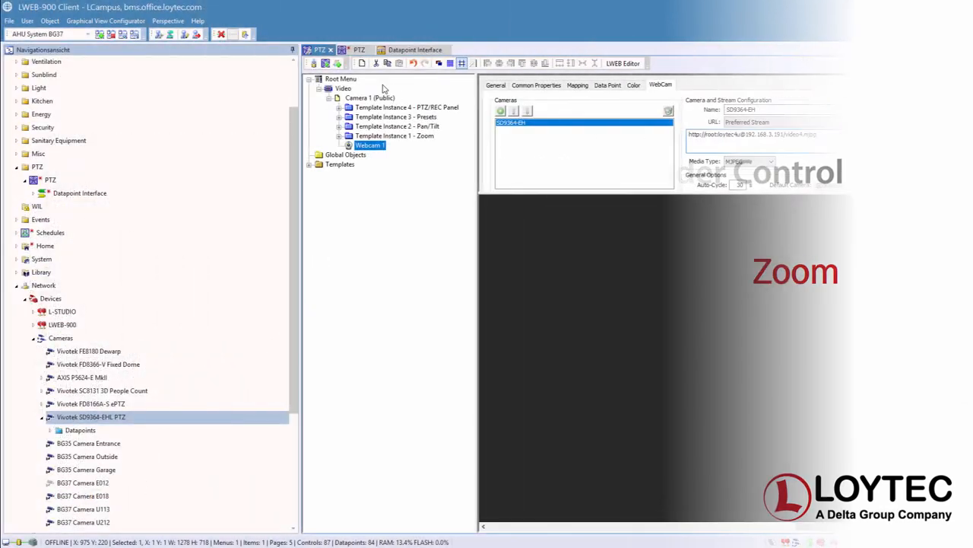
# Save the PTZ graphical view configuration to the database and open the finished view
pyautogui.click(313, 65)
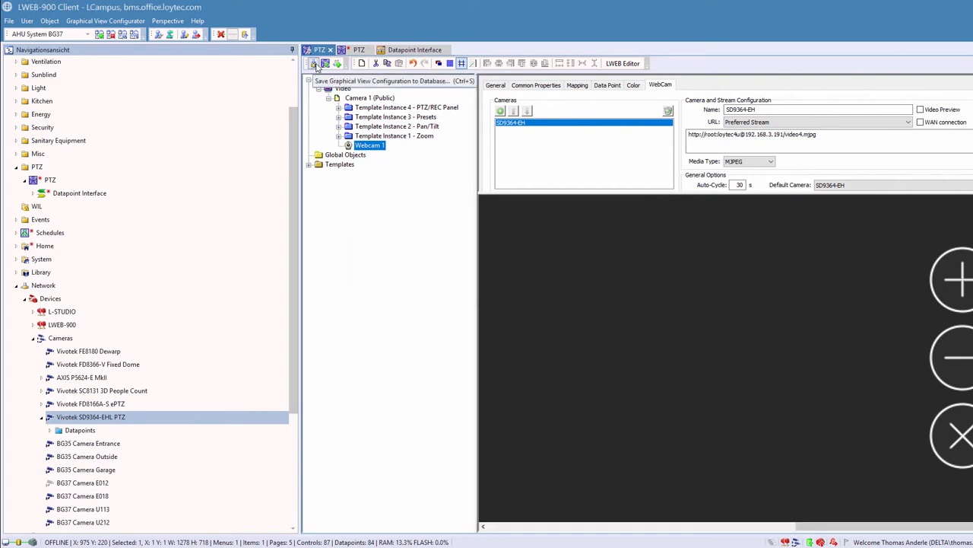
pyautogui.click(324, 64)
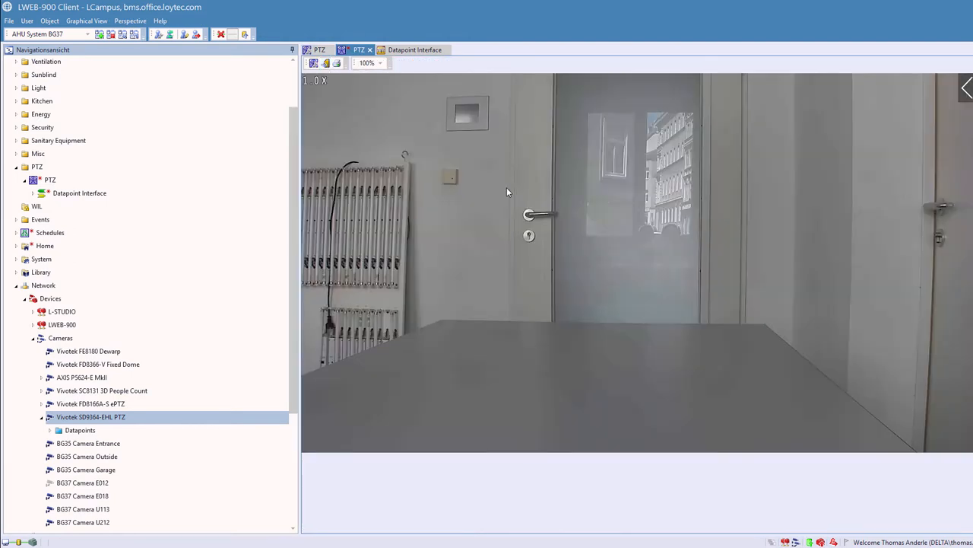
# Expand the control bar over the live image, enable the PTZ controls and zoom the camera in to about 2.3X
pyautogui.click(966, 90)
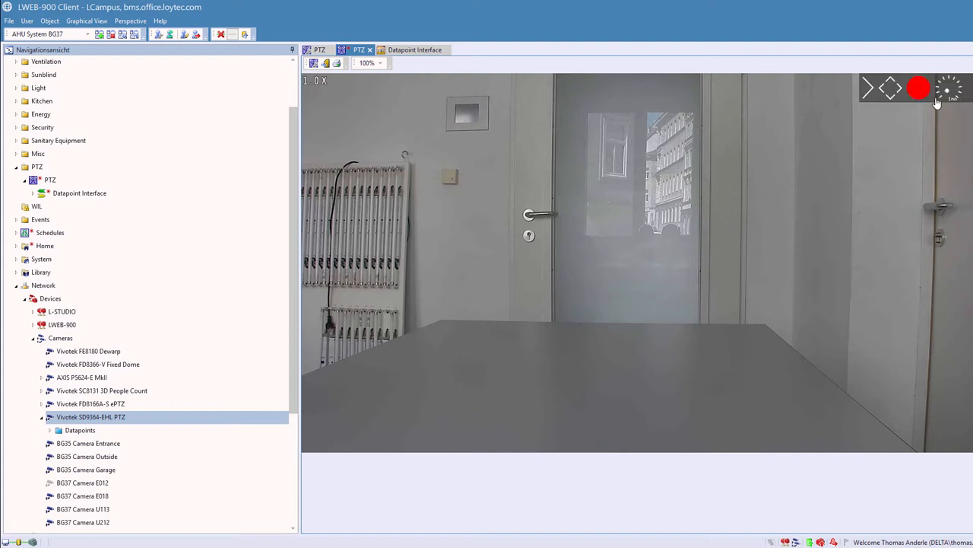
pyautogui.click(890, 89)
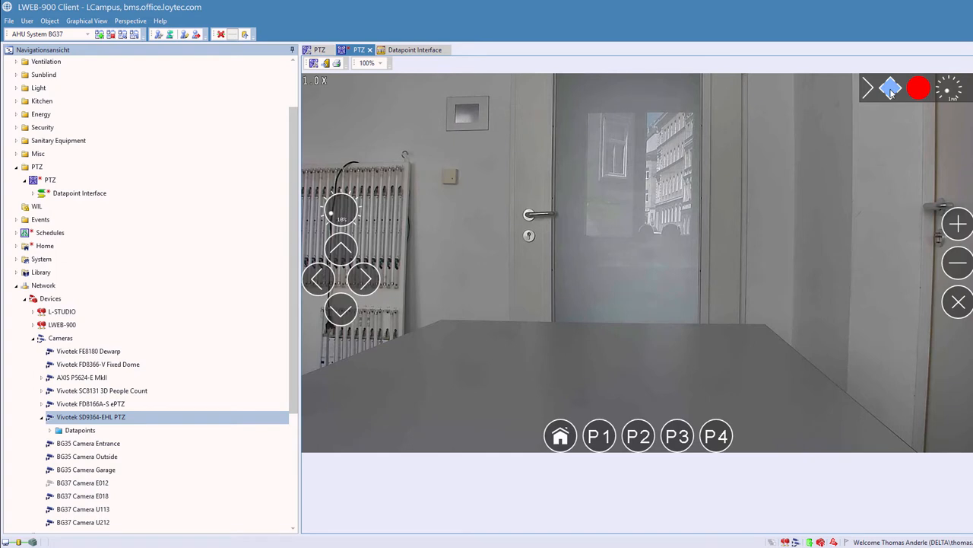
pyautogui.click(959, 225)
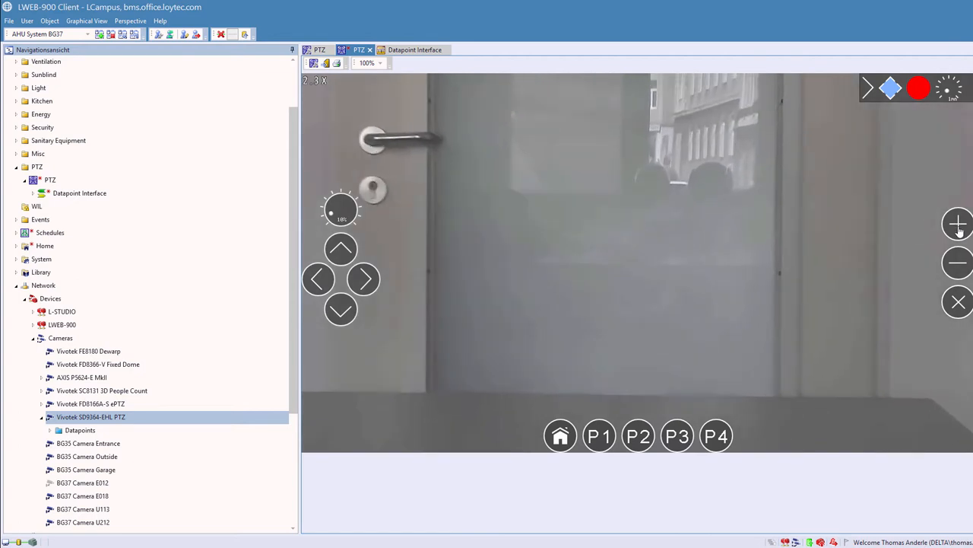
# Zoom the camera fully out, zoom it back in to about 2.0X, and reset the zoom
pyautogui.click(958, 264)
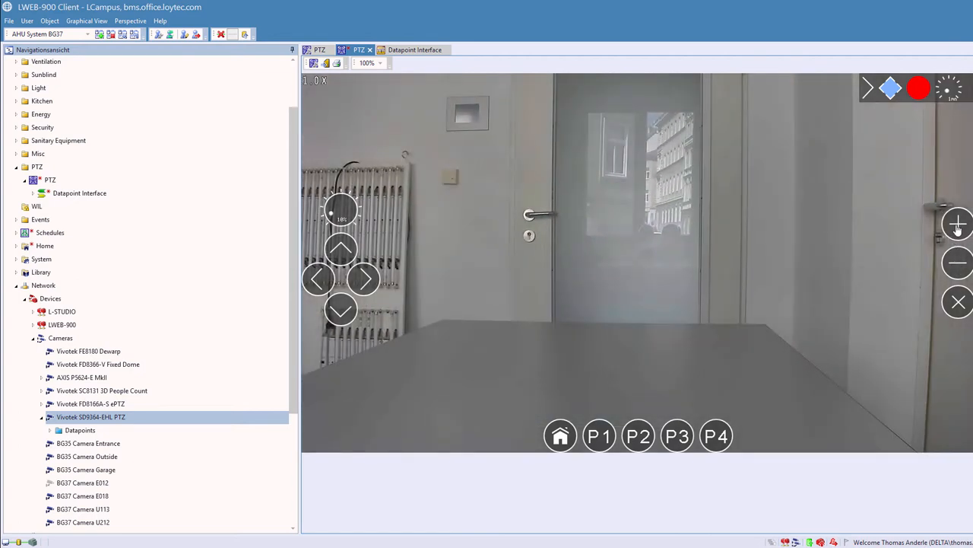
pyautogui.click(959, 226)
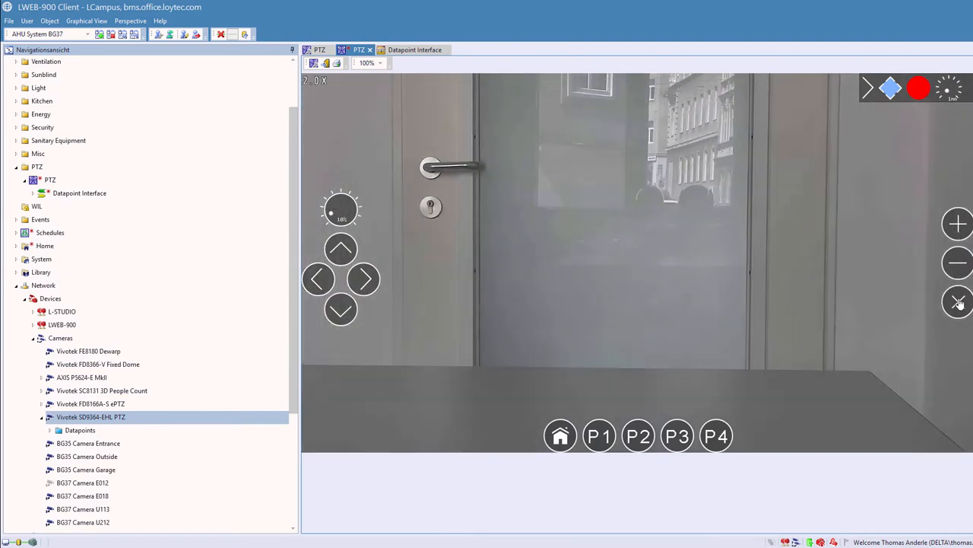
pyautogui.click(959, 302)
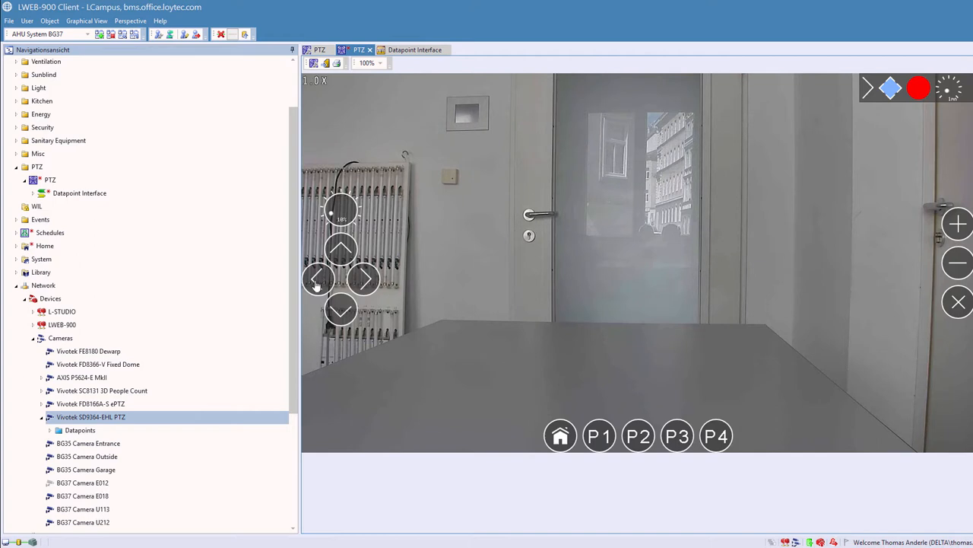
# Pan the camera left, set the movement speed to 60%, and steer it right, up, down and back left
pyautogui.click(316, 280)
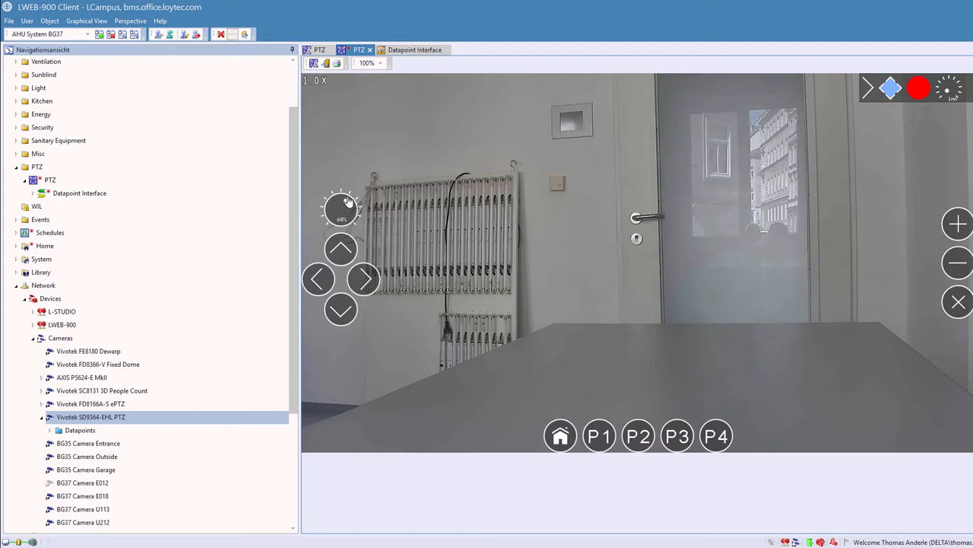
pyautogui.click(371, 283)
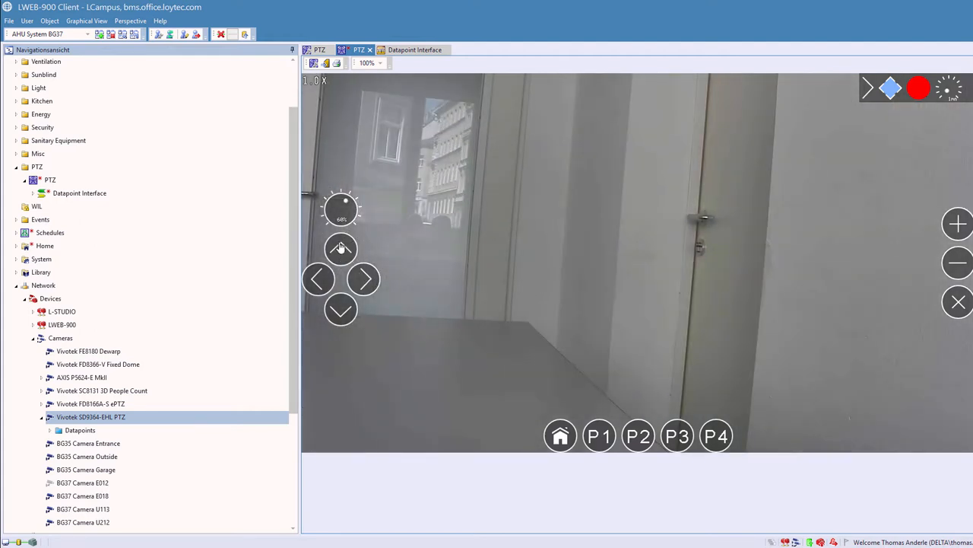
pyautogui.click(341, 248)
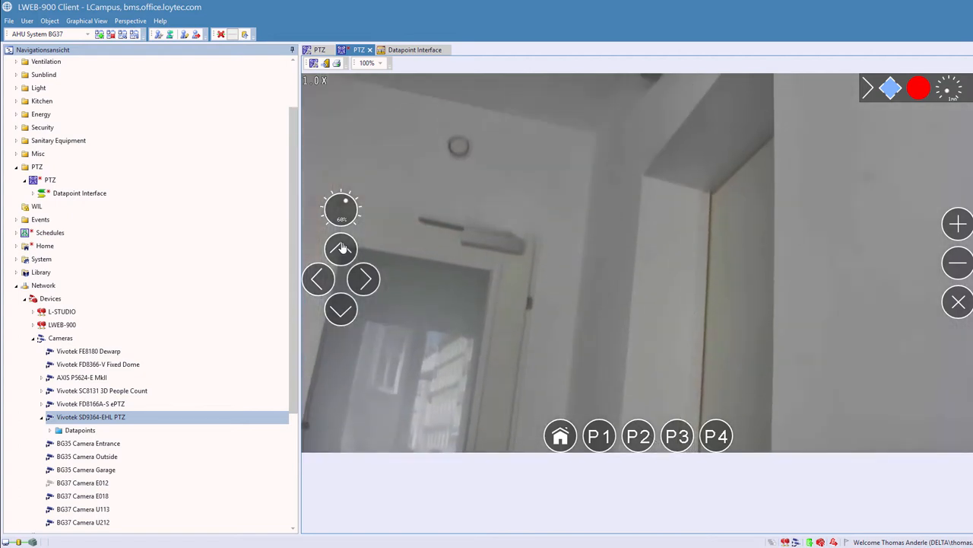
pyautogui.click(341, 313)
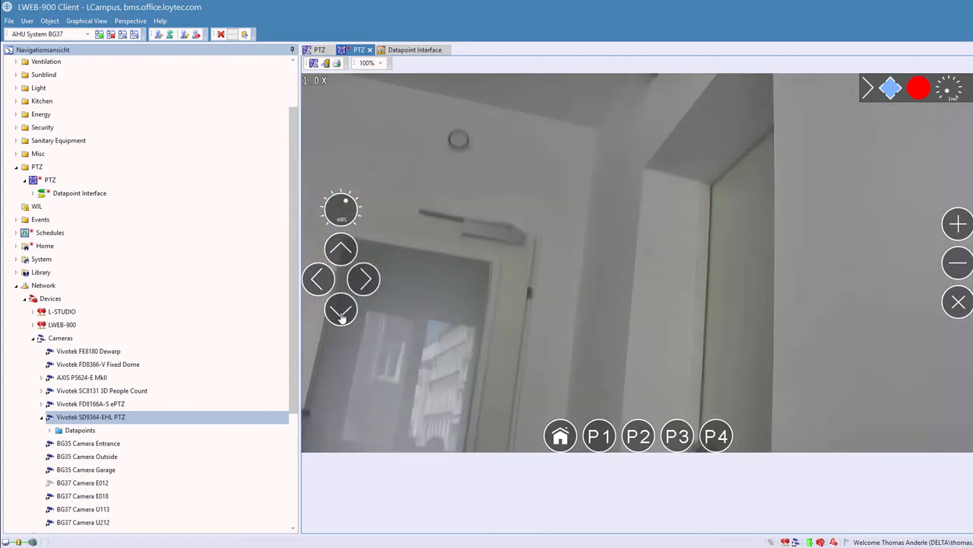
pyautogui.click(318, 279)
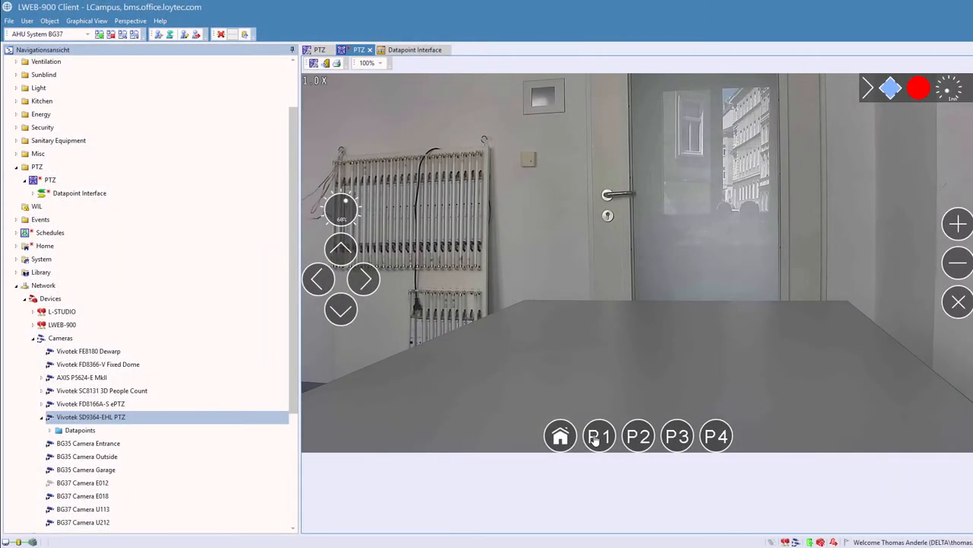
# Move the camera through presets P1, P2, P3 and P4 in order, and return it to the home position
pyautogui.click(597, 436)
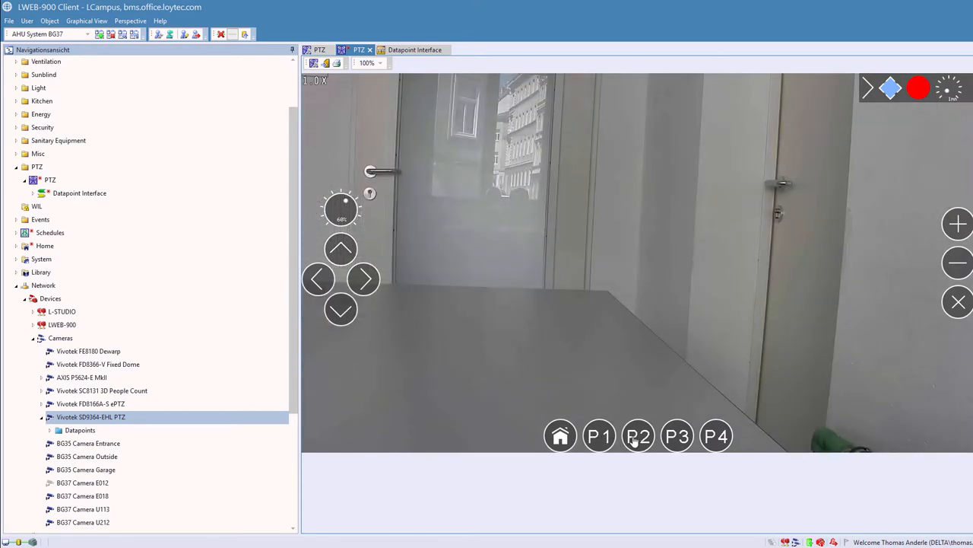
pyautogui.click(636, 437)
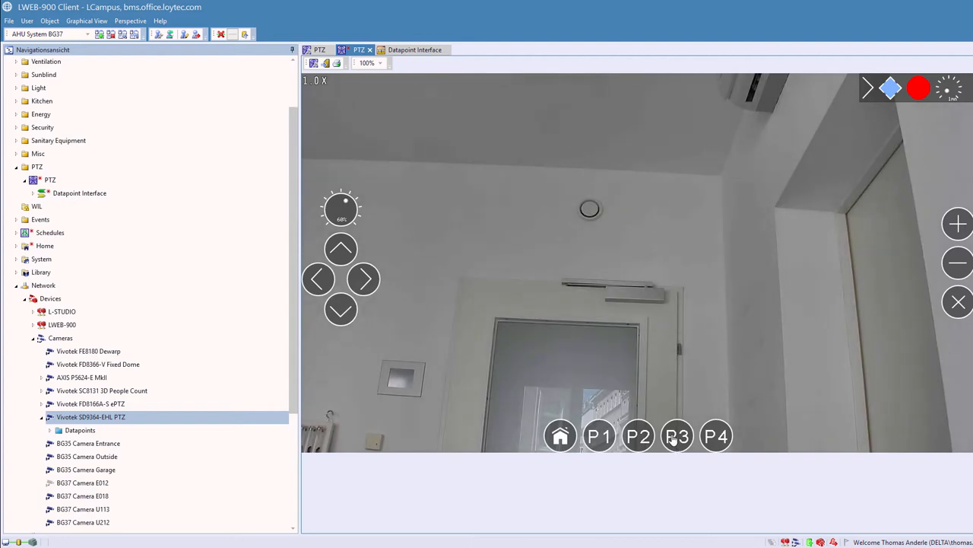
pyautogui.click(674, 438)
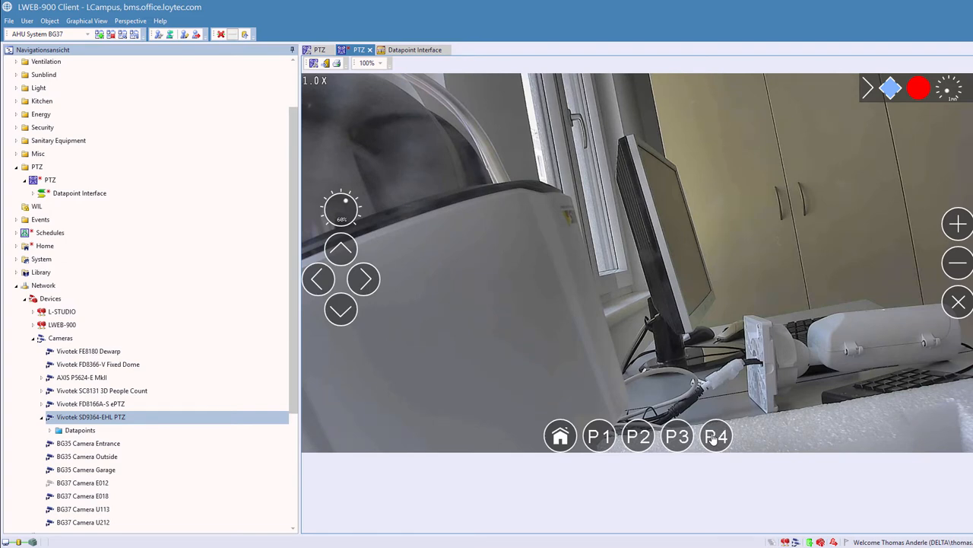
pyautogui.click(715, 437)
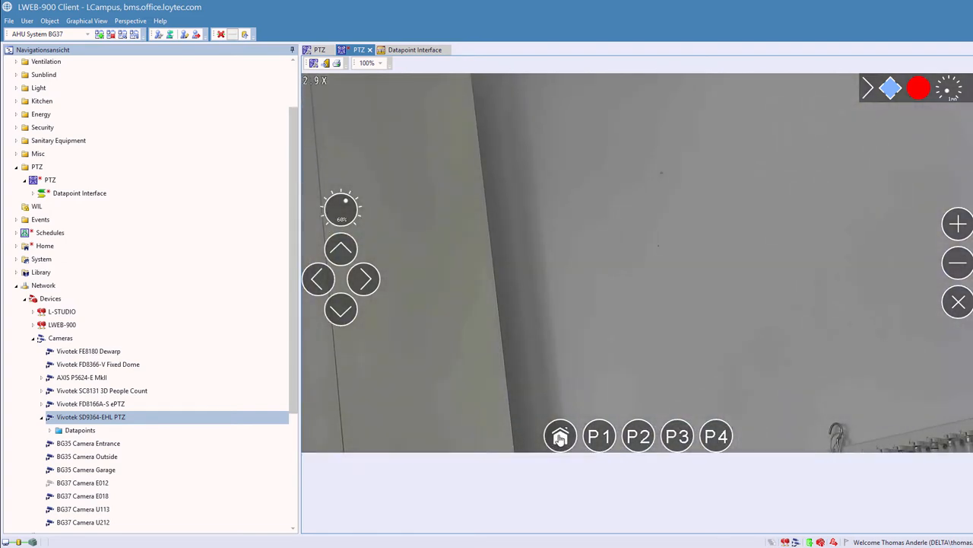
pyautogui.click(560, 437)
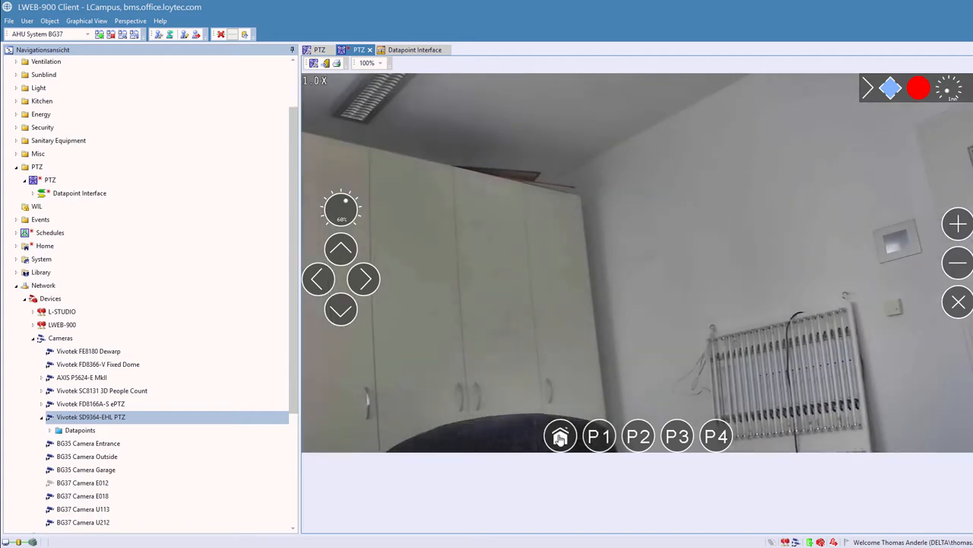